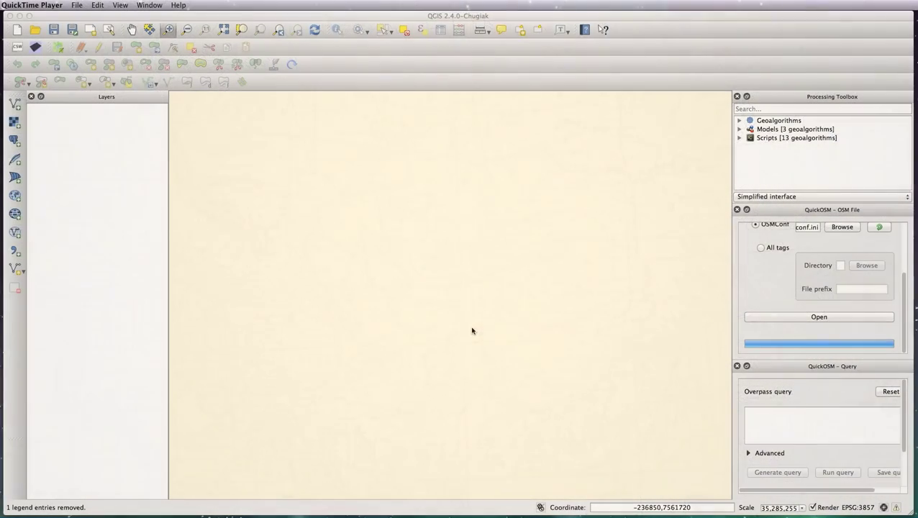
- Add the OpenLayers plugin's OpenStreetMap basemap layer, showing the whole world map
left_click(472, 325)
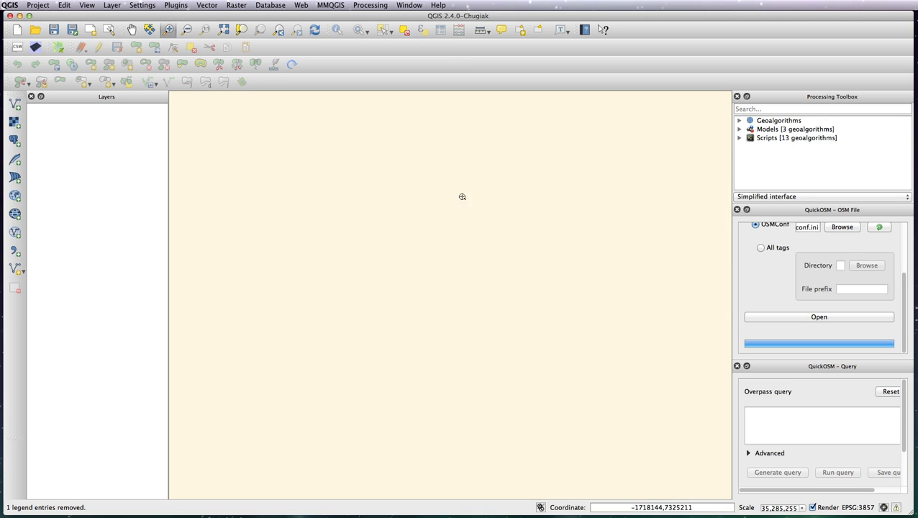
left_click(300, 5)
mouse_move(317, 25)
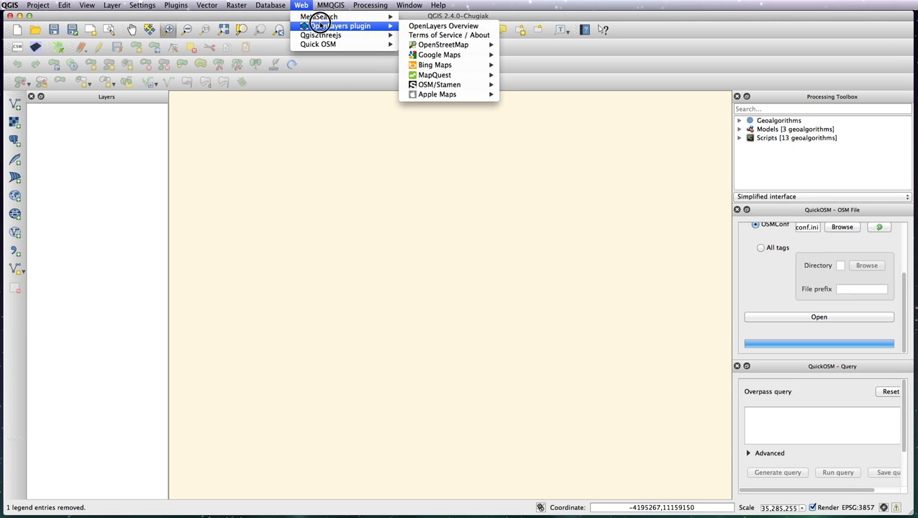
mouse_move(420, 44)
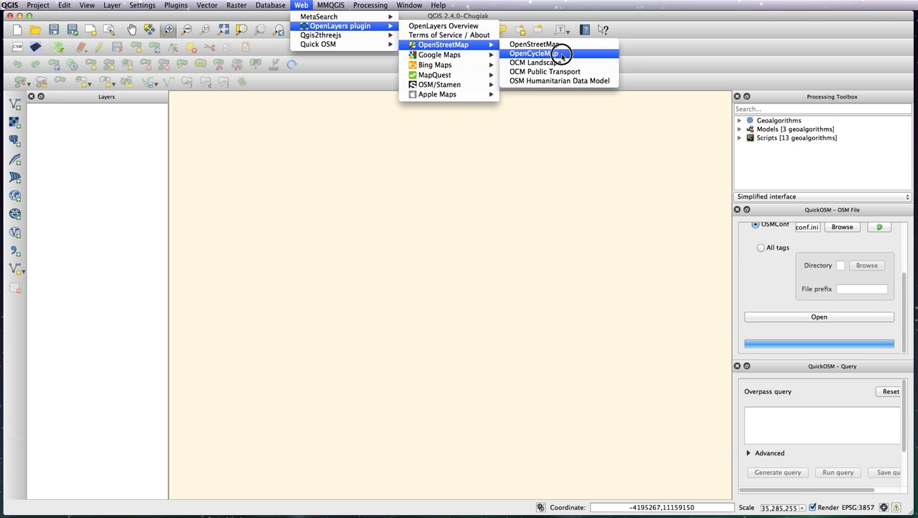
left_click(557, 44)
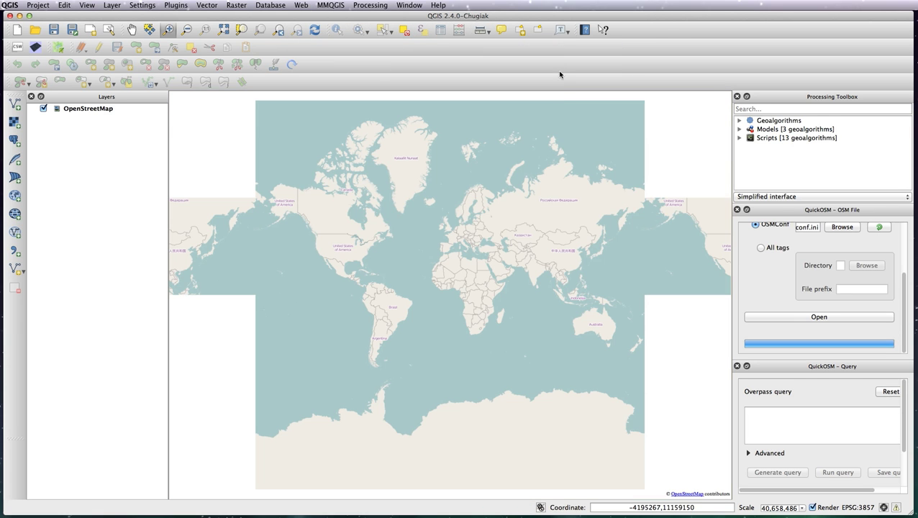
- Zoom and pan to central Madrid around Atocha and Retiro park at scale 1:17,577
left_click(455, 253)
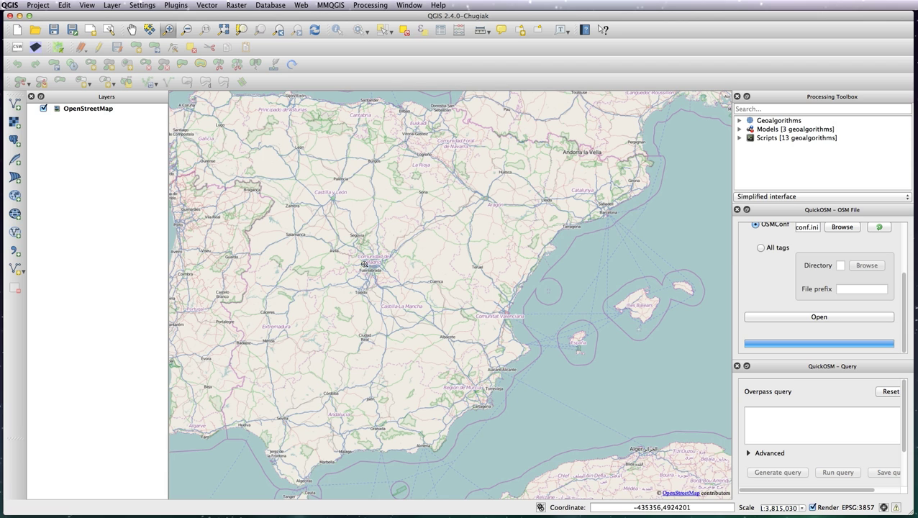
left_click_drag(381, 276, 389, 282)
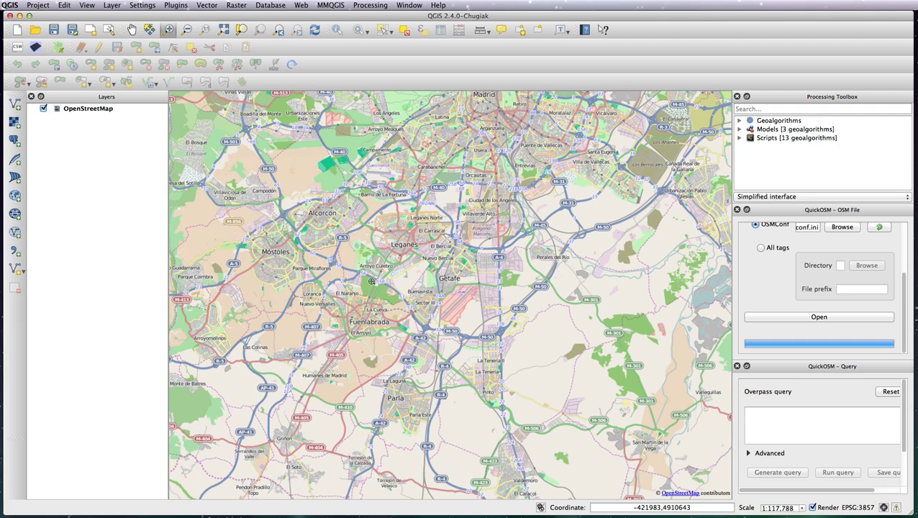
left_click_drag(478, 212, 477, 315)
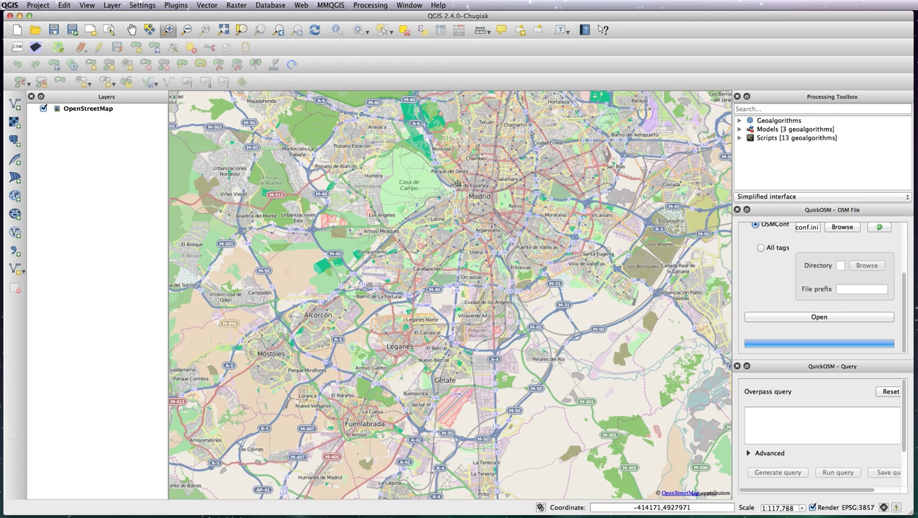
left_click_drag(470, 196, 517, 229)
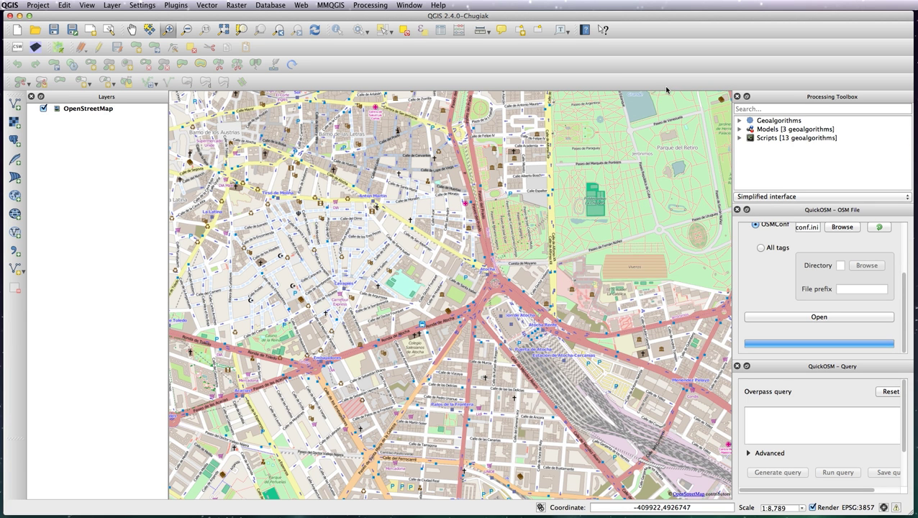
key("ctrl+alt+minus")
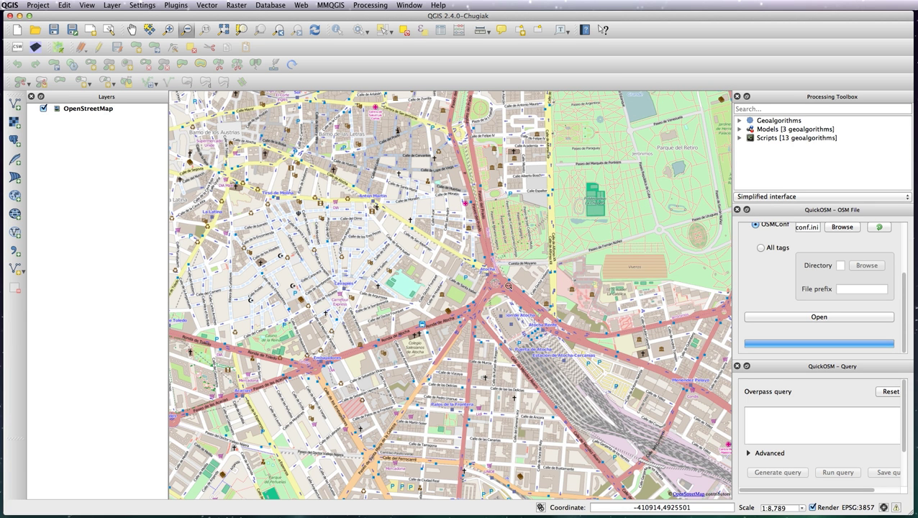
left_click(508, 286)
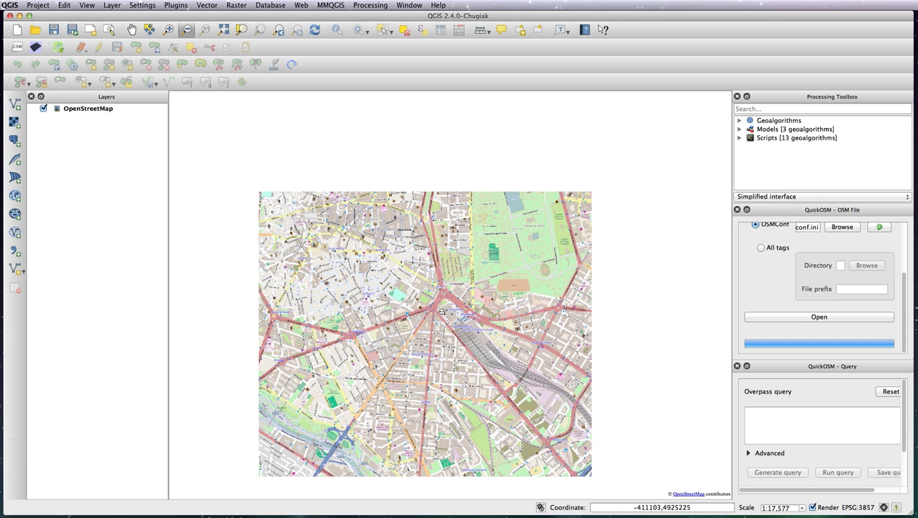
left_click(332, 5)
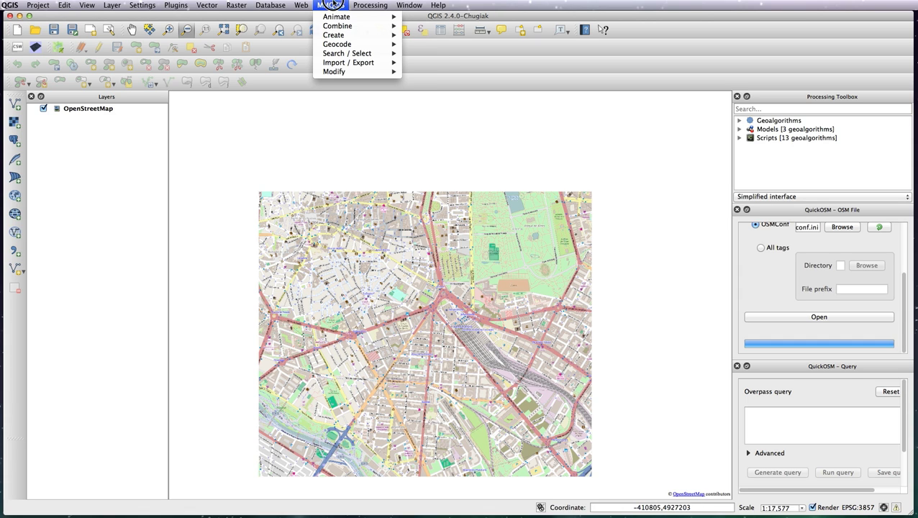
- Set the OpenStreetMap download output file to madrid.osm, replacing the existing file
mouse_move(232, 5)
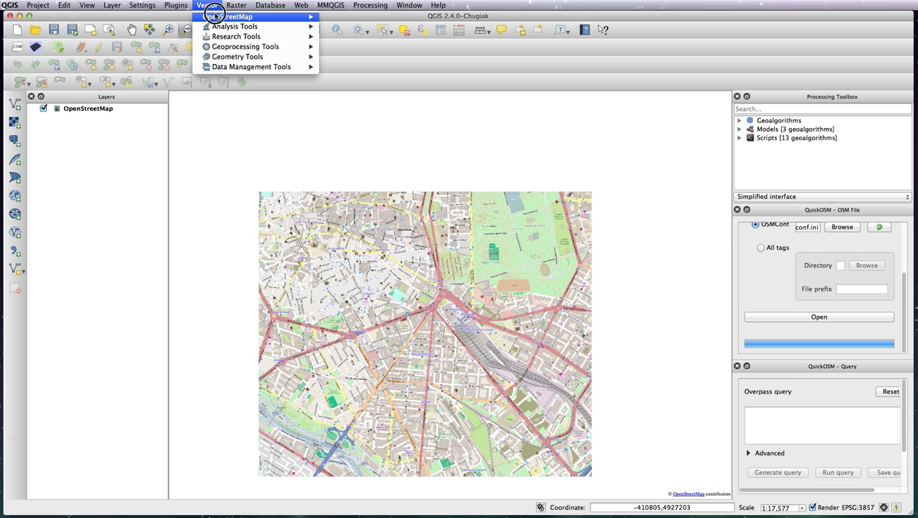
left_click(343, 19)
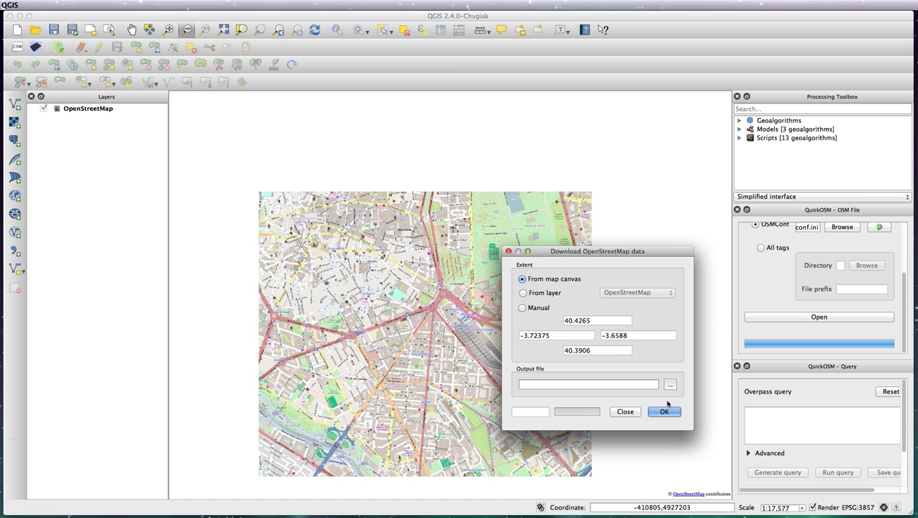
left_click(670, 387)
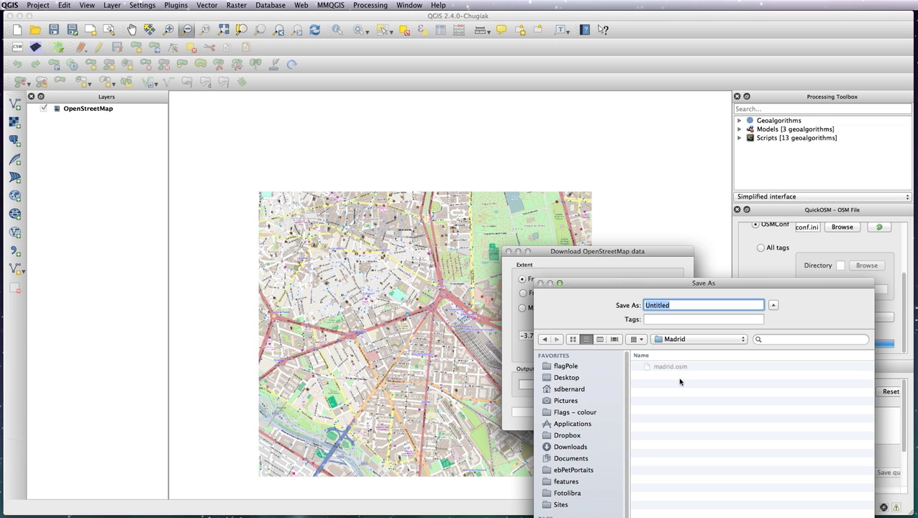
type("madrid")
key("Return")
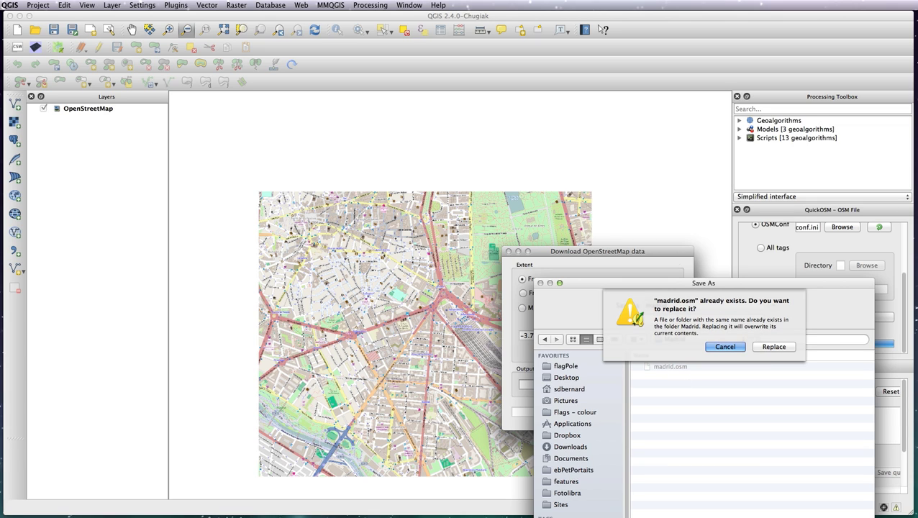
left_click(781, 348)
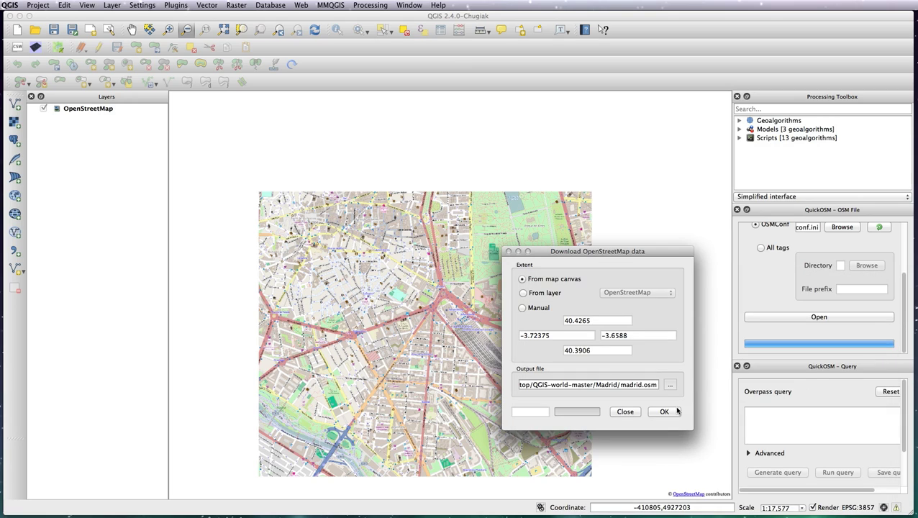
- Download the current extent's data (16.0 MB) and close the download window
left_click(669, 411)
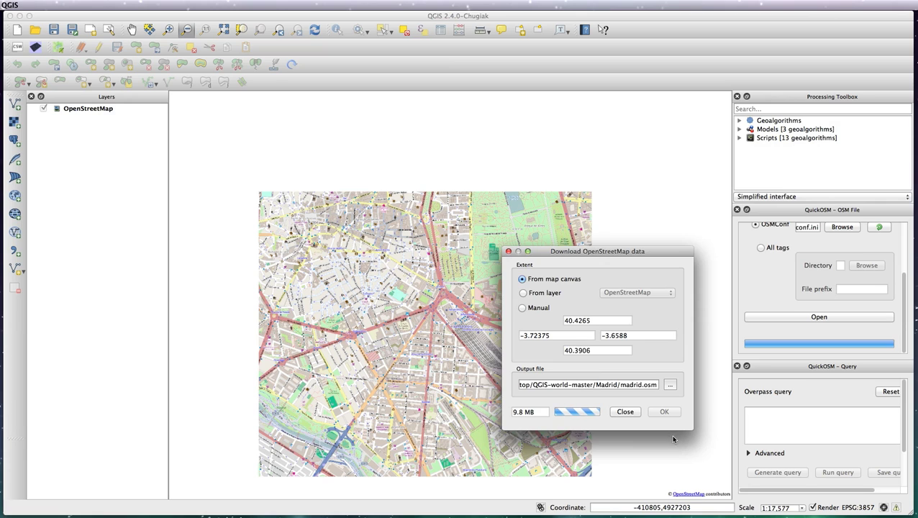
left_click(658, 350)
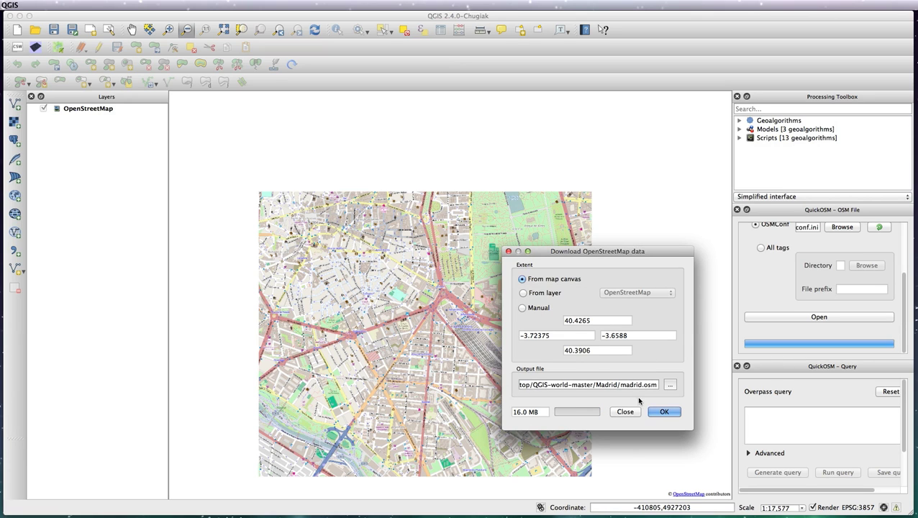
left_click(629, 413)
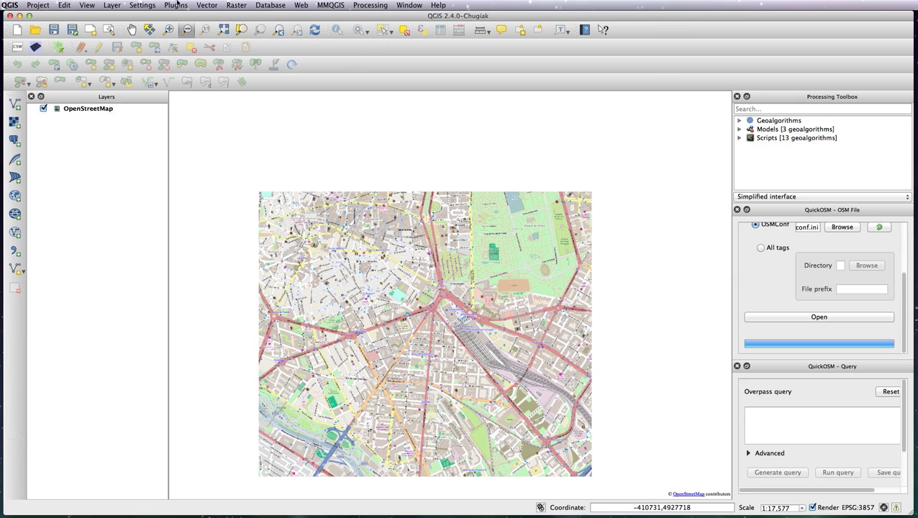
left_click(176, 5)
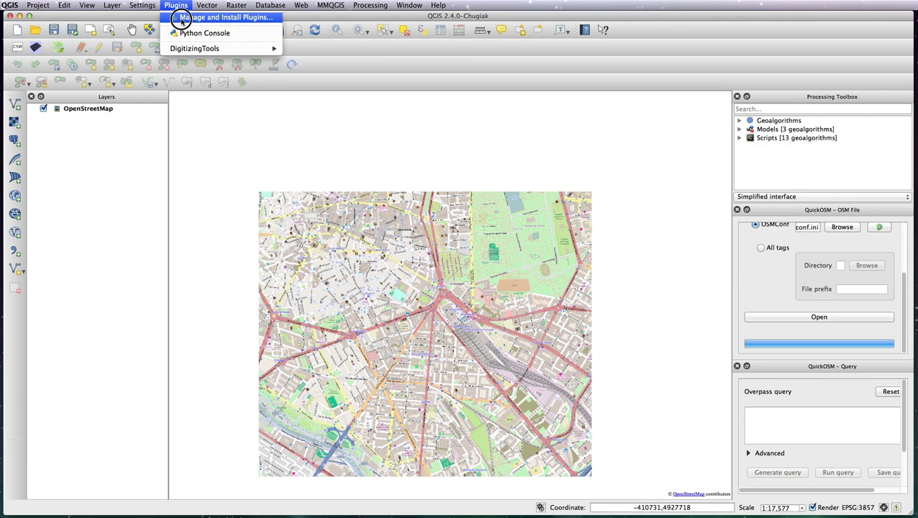
left_click(181, 19)
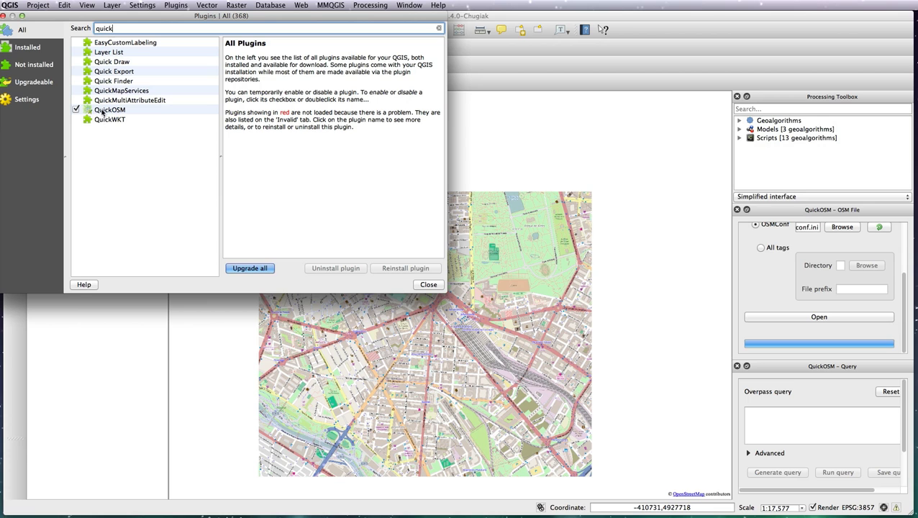
left_click(429, 284)
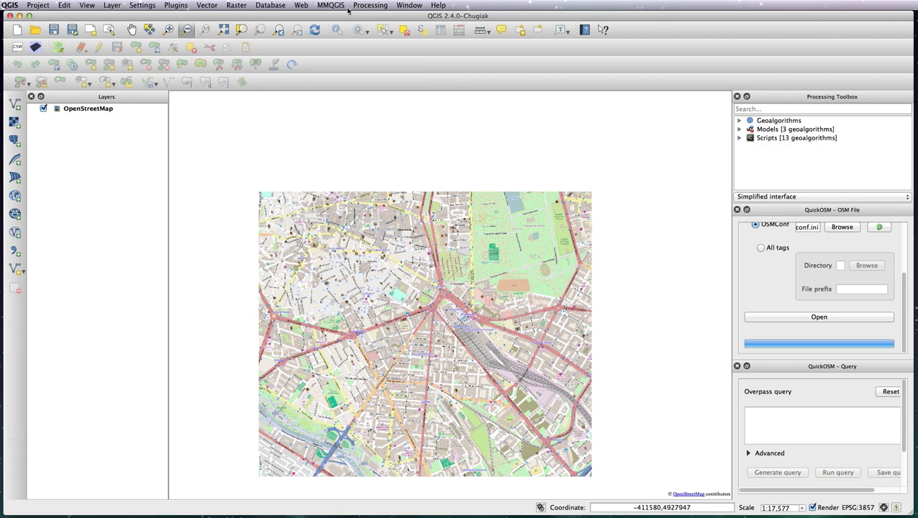
- Reopen the QuickOSM OSM File panel from the Web menu
left_click(310, 7)
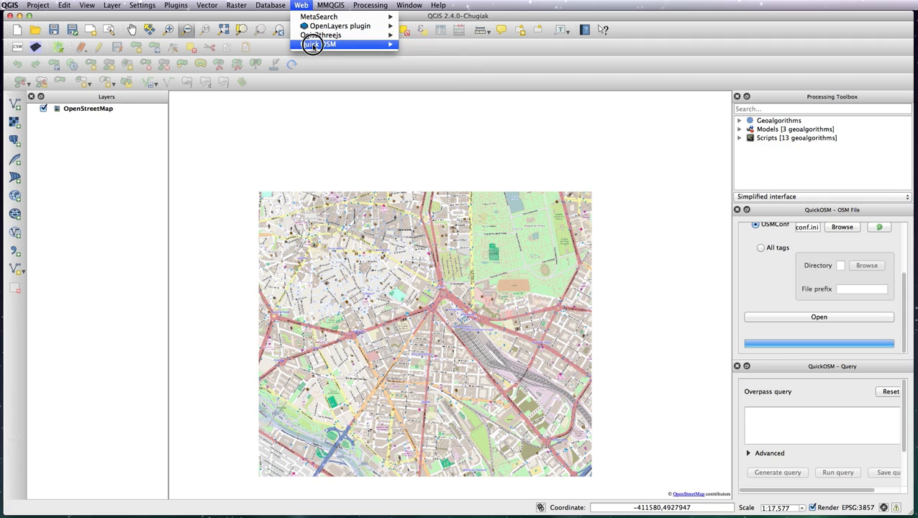
mouse_move(313, 47)
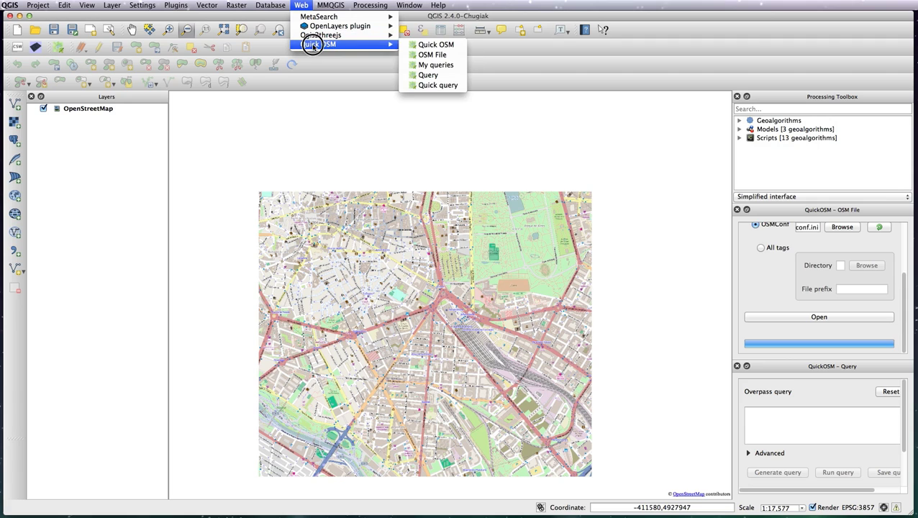
left_click(440, 55)
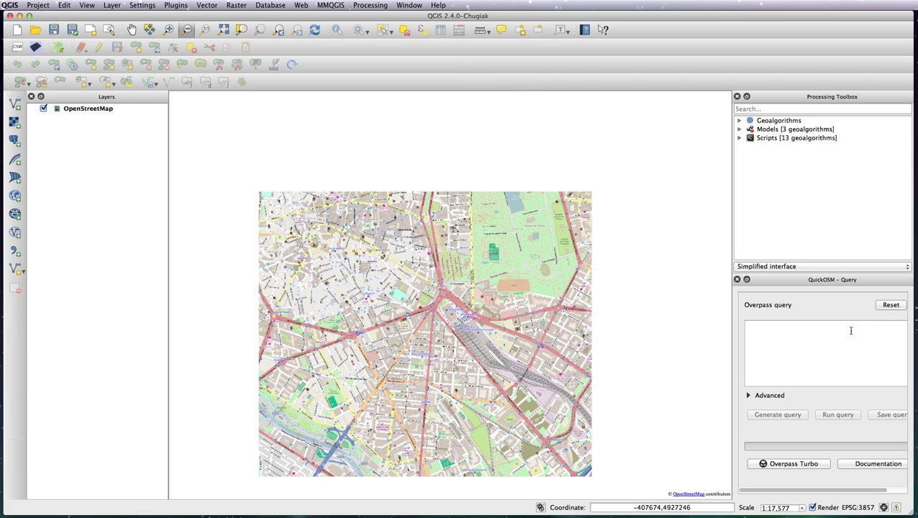
left_click(301, 5)
mouse_move(317, 43)
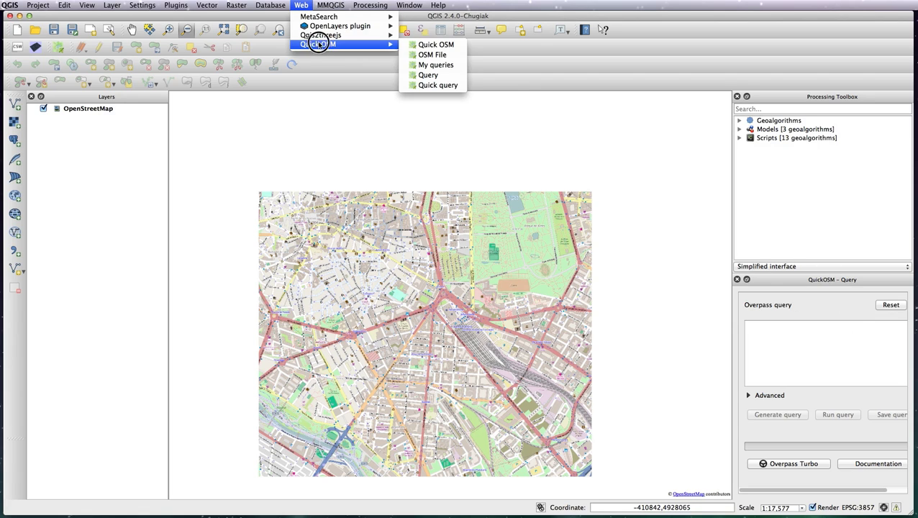
left_click(441, 55)
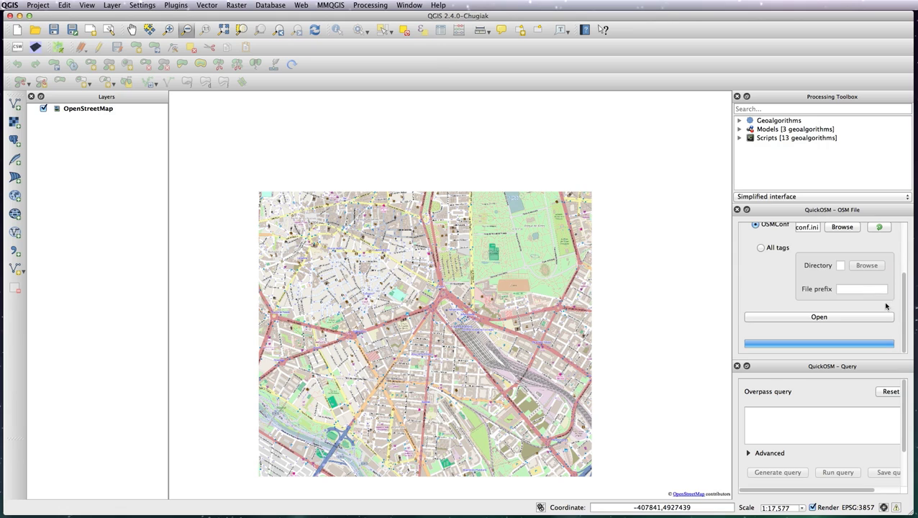
- Select madrid.osm as the input file and scroll down to the Open button
left_click_drag(904, 331, 903, 245)
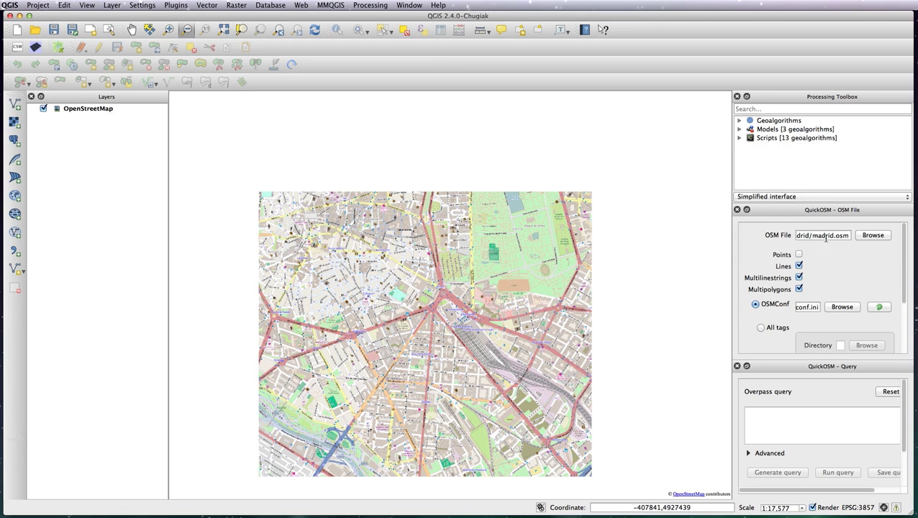
left_click(870, 236)
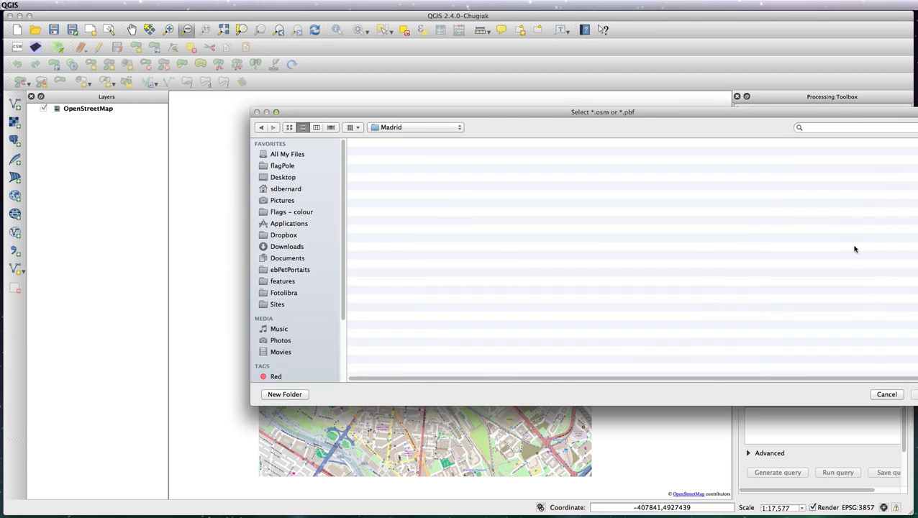
double_click(392, 156)
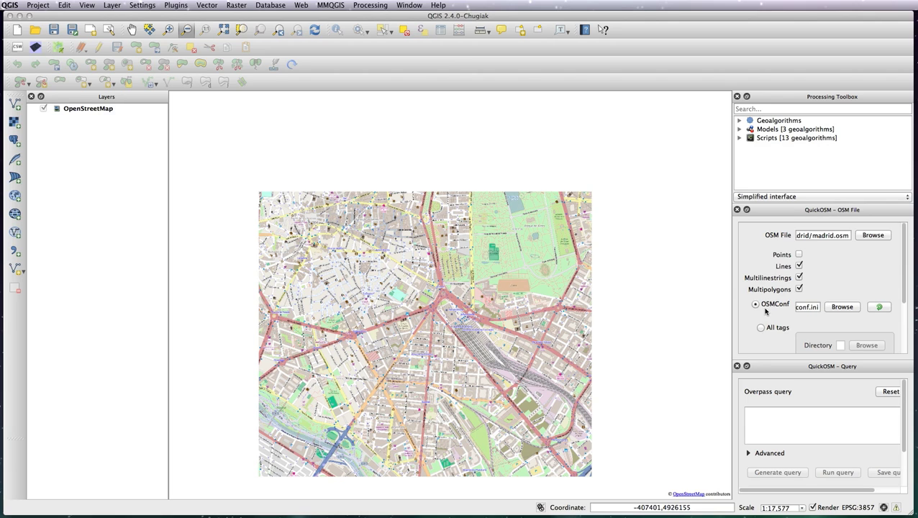
left_click_drag(904, 241, 904, 313)
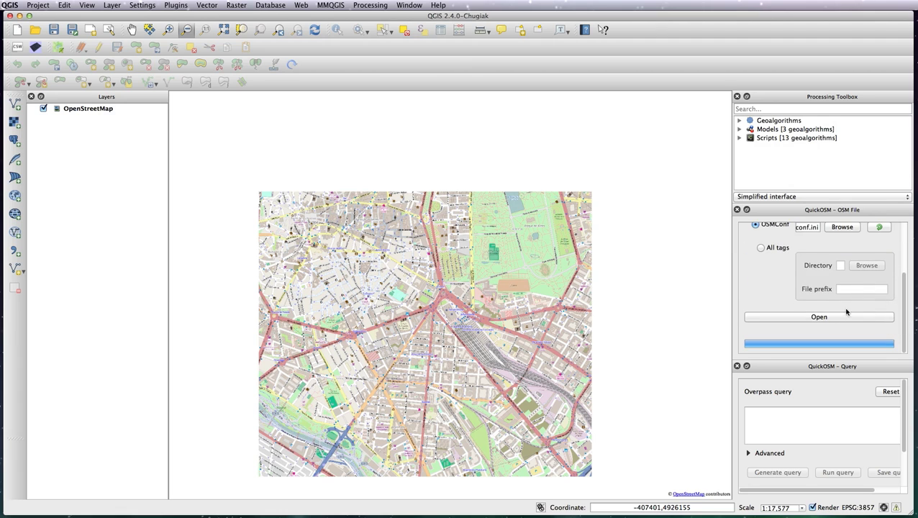
- Load the madrid.osm layers, hide the basemap, and style multipolygons with city-parks-water.qml
left_click(824, 319)
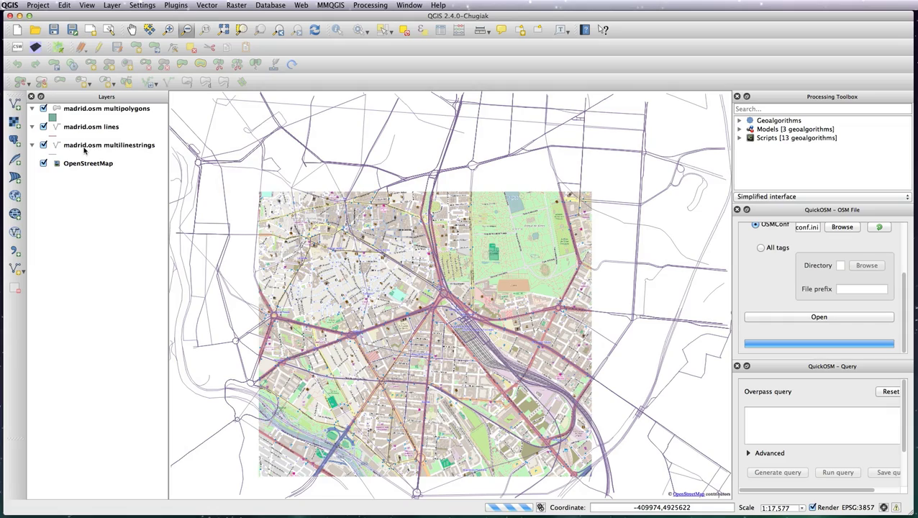
left_click(44, 163)
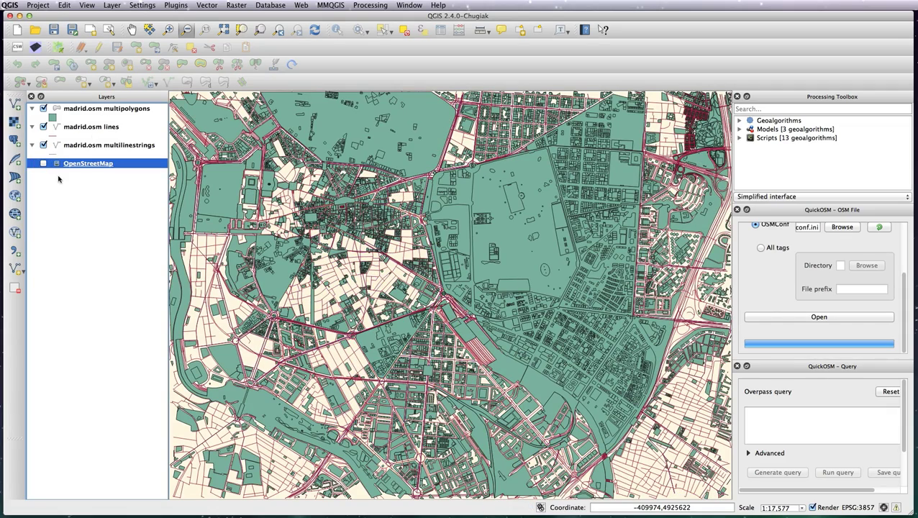
left_click(107, 110)
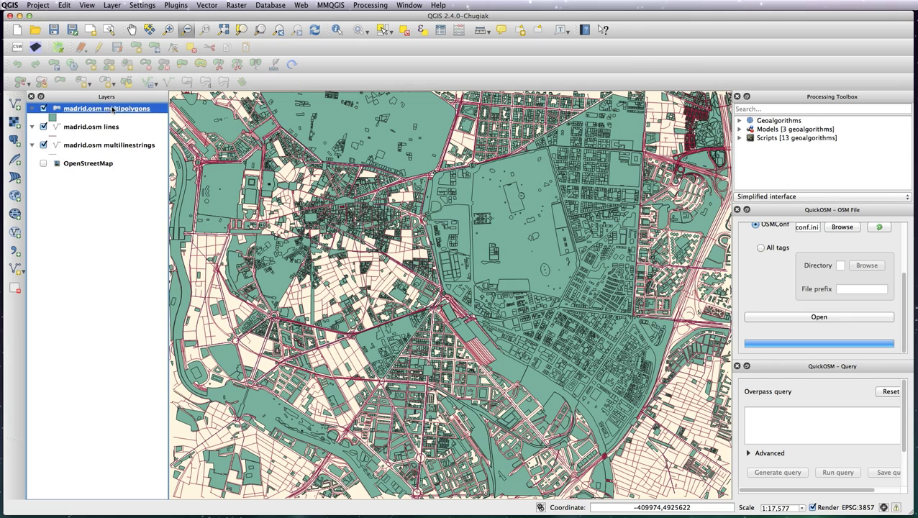
double_click(112, 110)
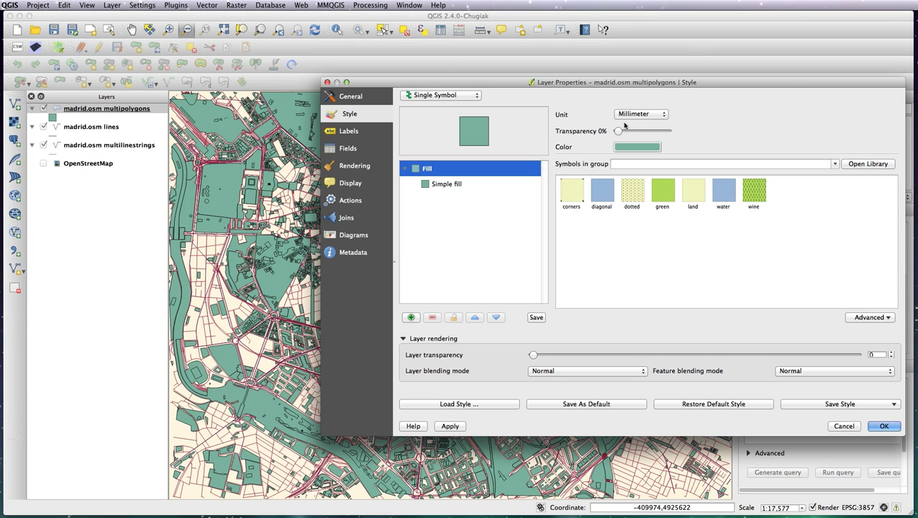
left_click(453, 404)
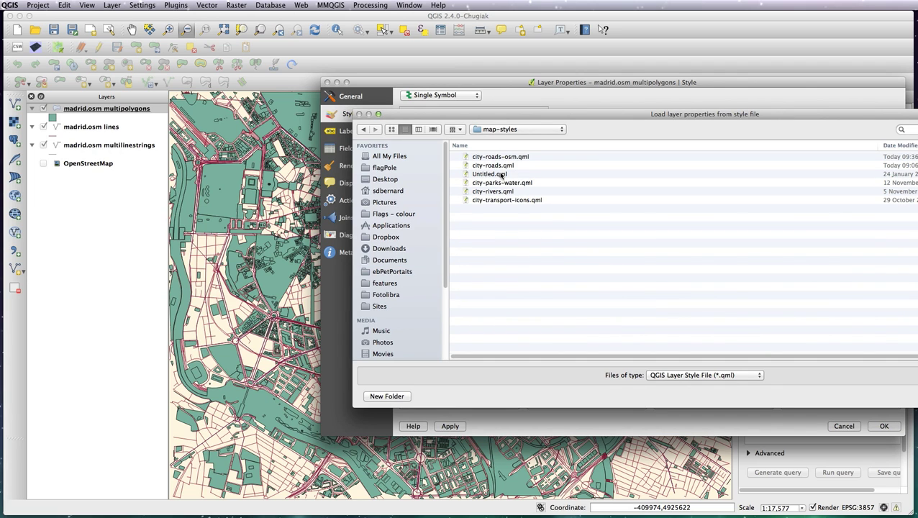
left_click(500, 182)
key("Return")
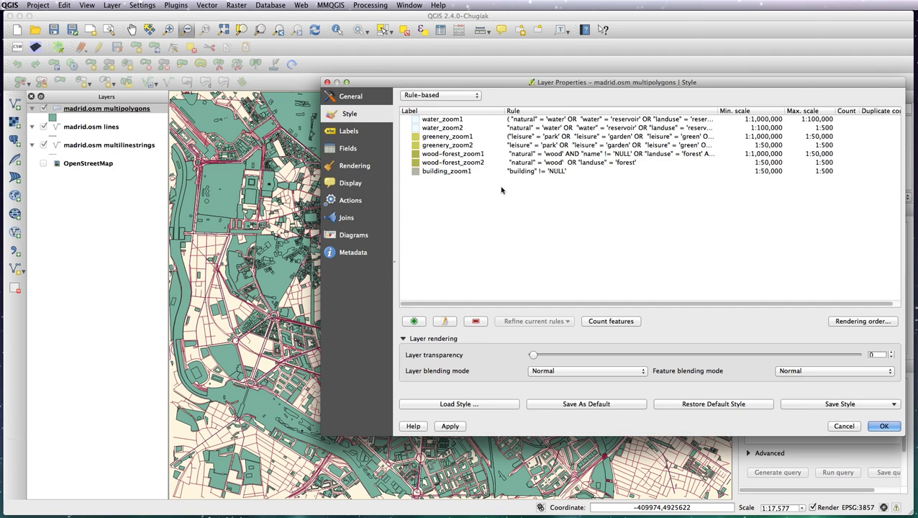
left_click(884, 426)
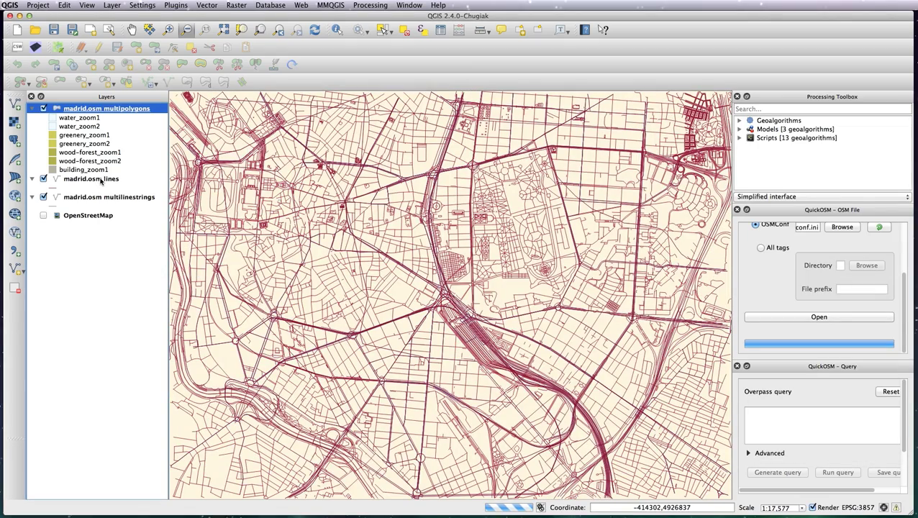
- Apply the city-roads-osm.qml road style to the madrid.osm lines layer
left_click(102, 181)
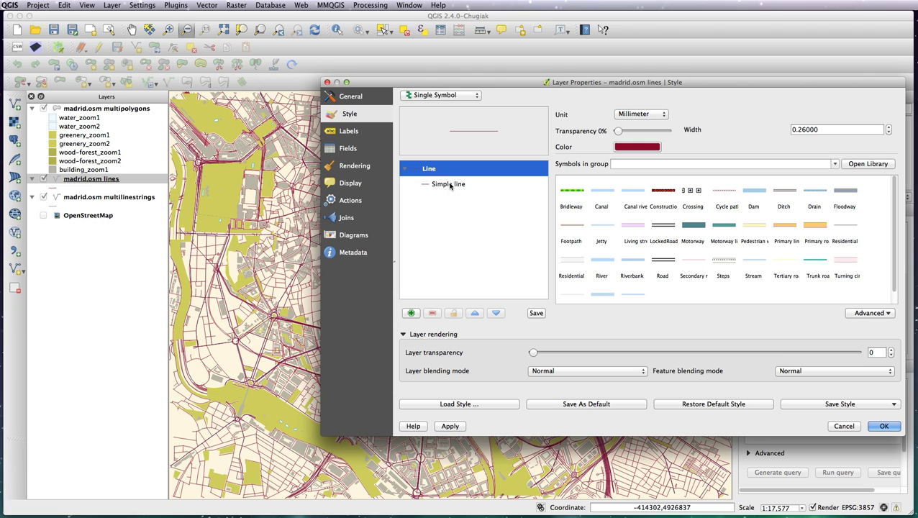
left_click(442, 404)
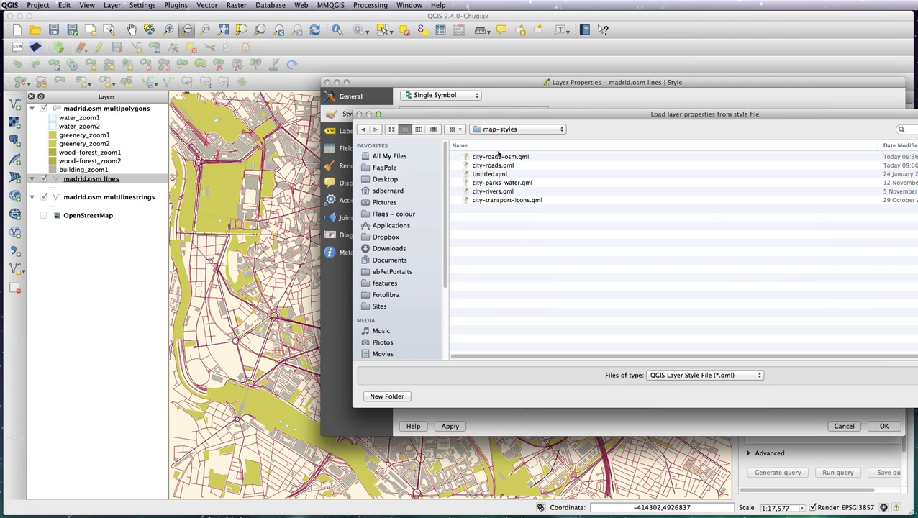
double_click(502, 158)
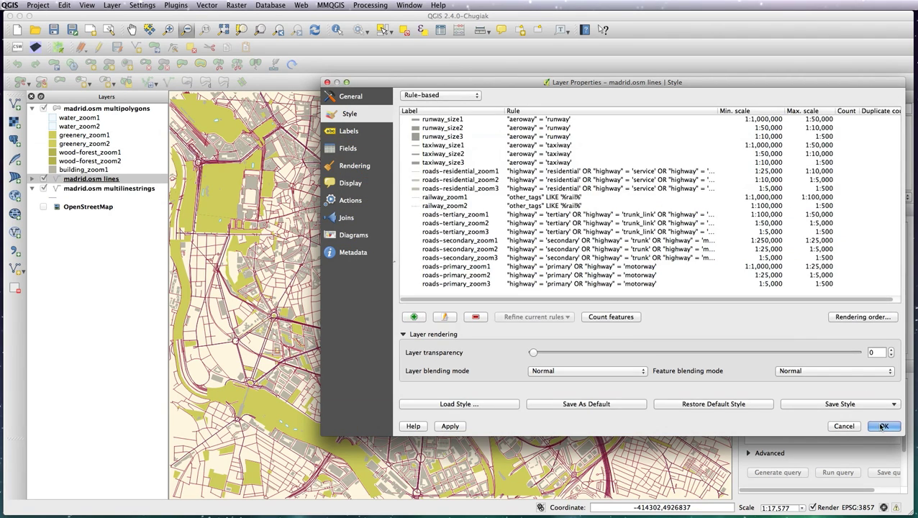
left_click(874, 425)
- Apply the same city-roads-osm.qml road style to the multilinestrings layer
double_click(99, 189)
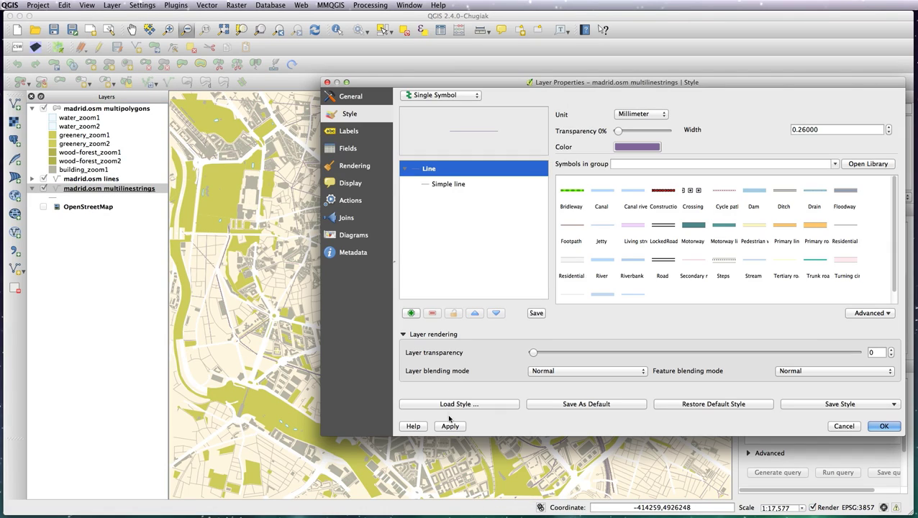
left_click(459, 403)
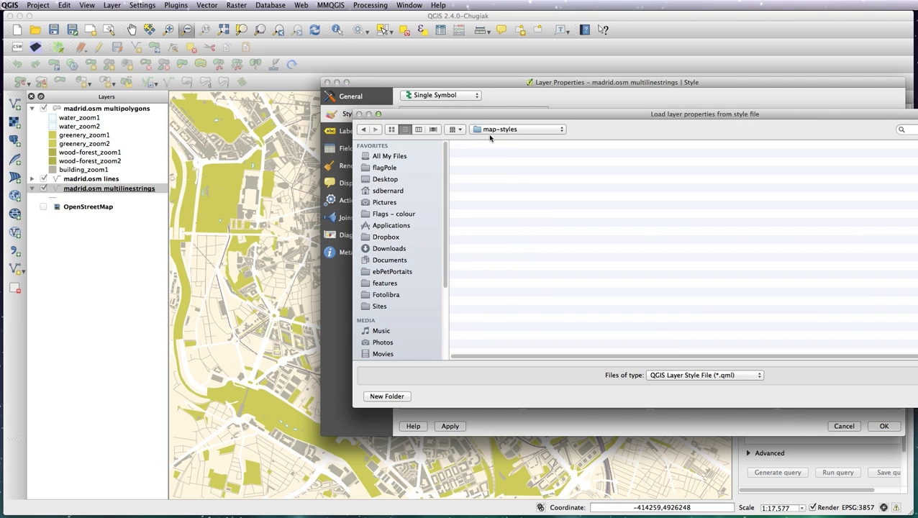
double_click(490, 156)
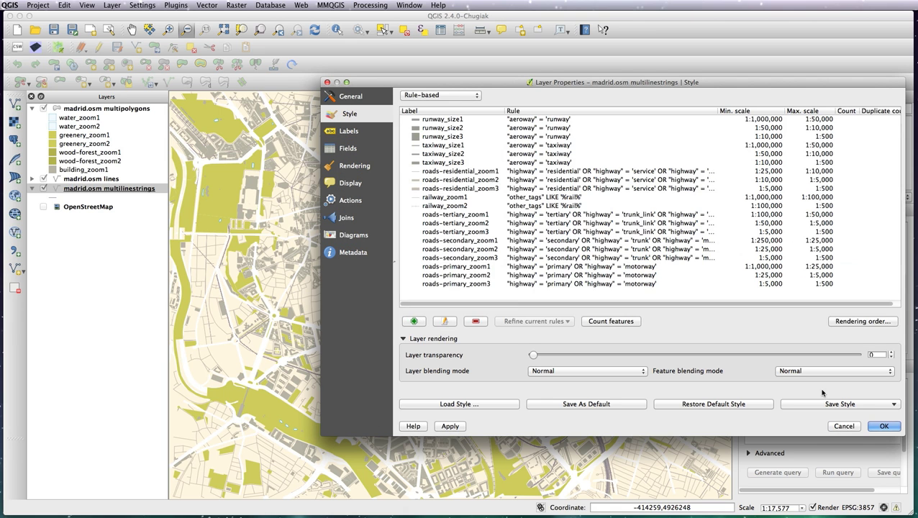
left_click(884, 425)
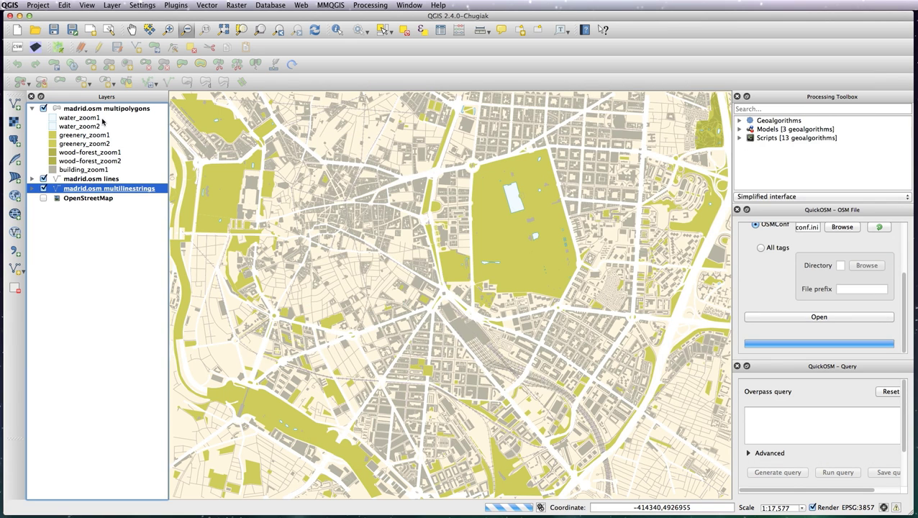
- Drag the multipolygons layer below the multilinestrings layer so roads draw on top
left_click(111, 112)
left_click_drag(110, 116, 111, 189)
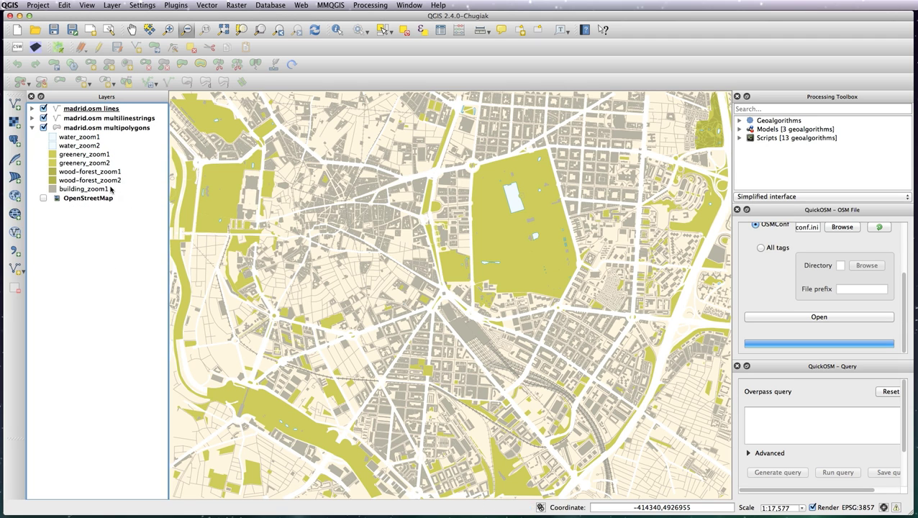